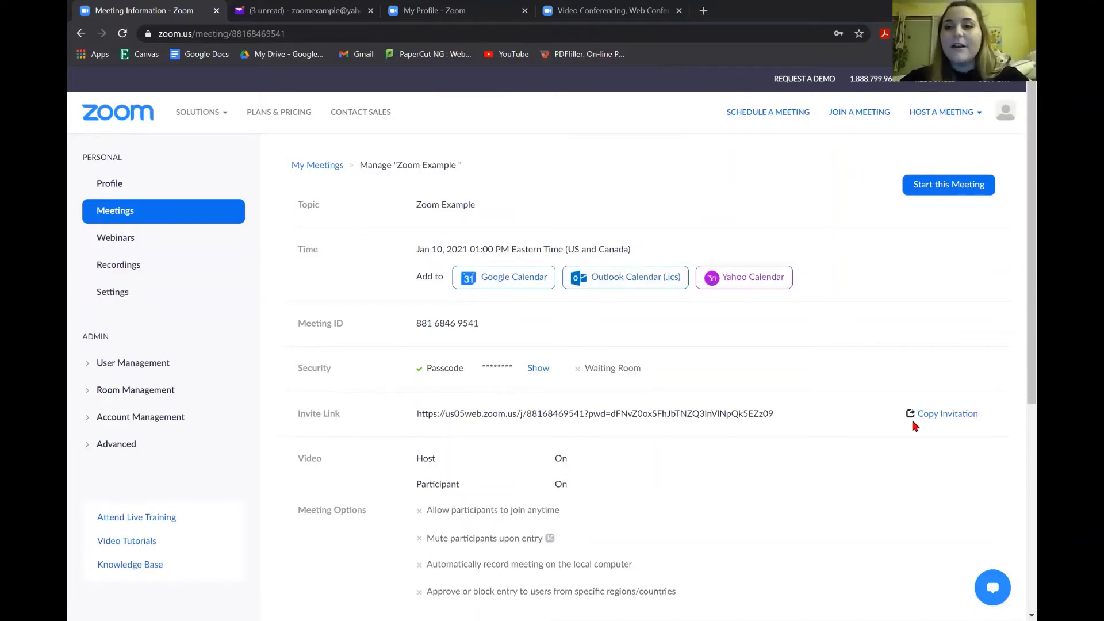
Copy the Zoom Example meeting invitation to the clipboard and close the invitation dialog
{"action": "left_click", "coordinate": [945, 423]}
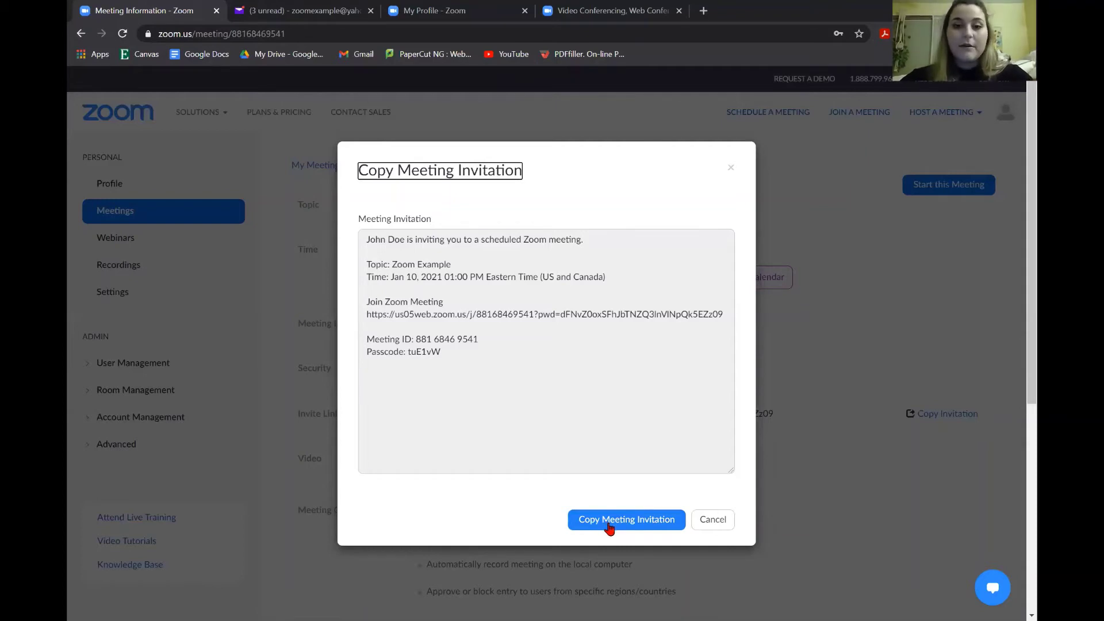
{"action": "left_click", "coordinate": [608, 525]}
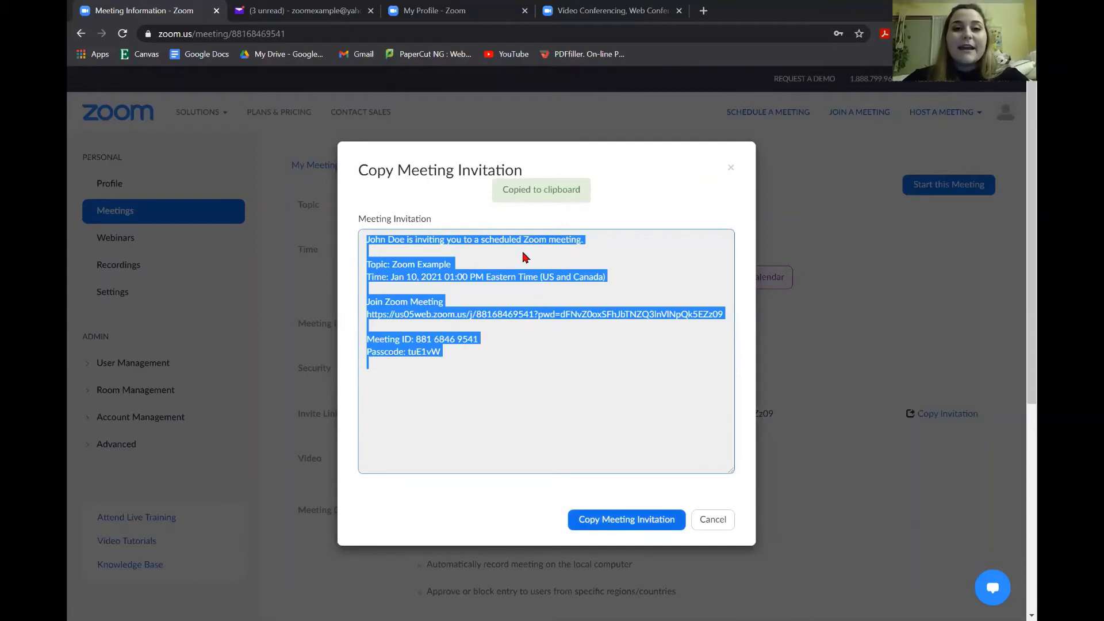
{"action": "left_click", "coordinate": [731, 169]}
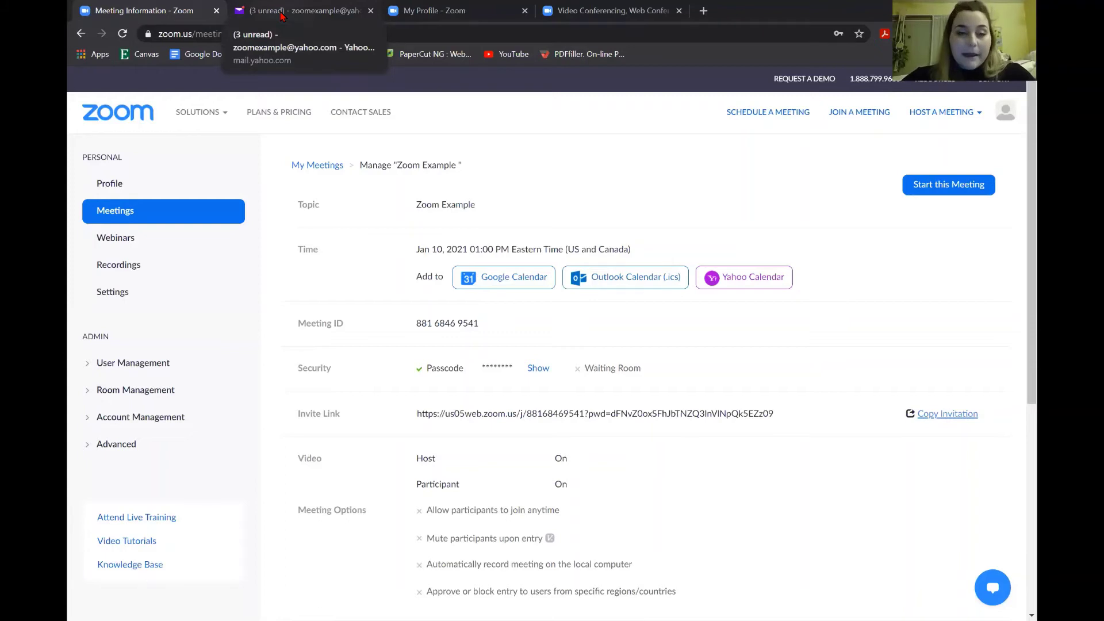
{"action": "left_click", "coordinate": [282, 15]}
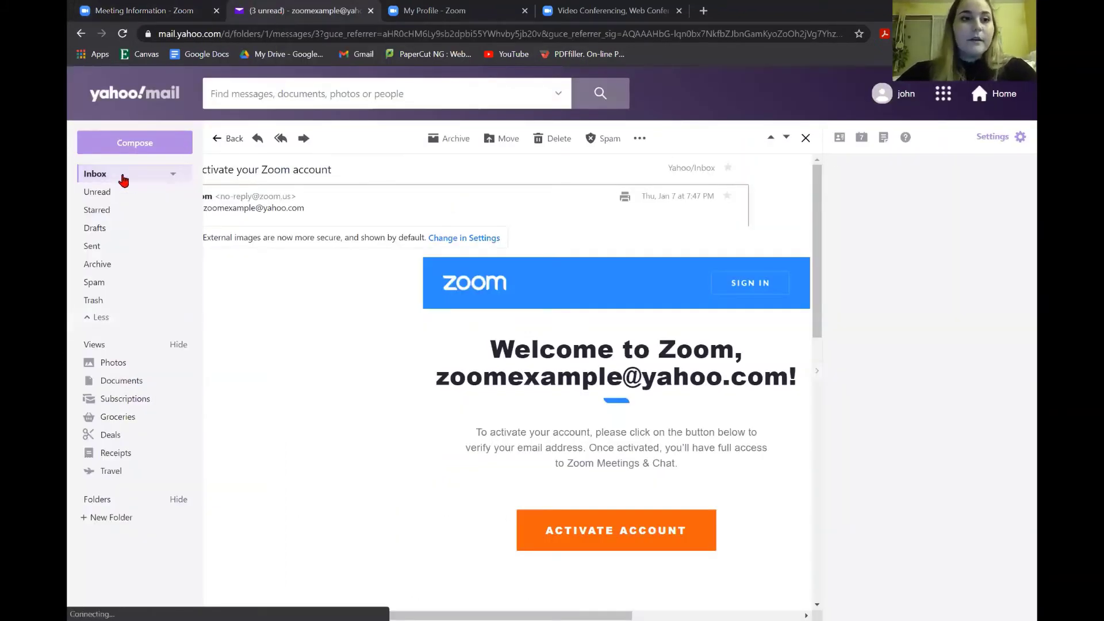
Email the pasted Zoom Example invitation with subject 'Zoom Meeting' to the demo Yahoo address
{"action": "left_click", "coordinate": [120, 148]}
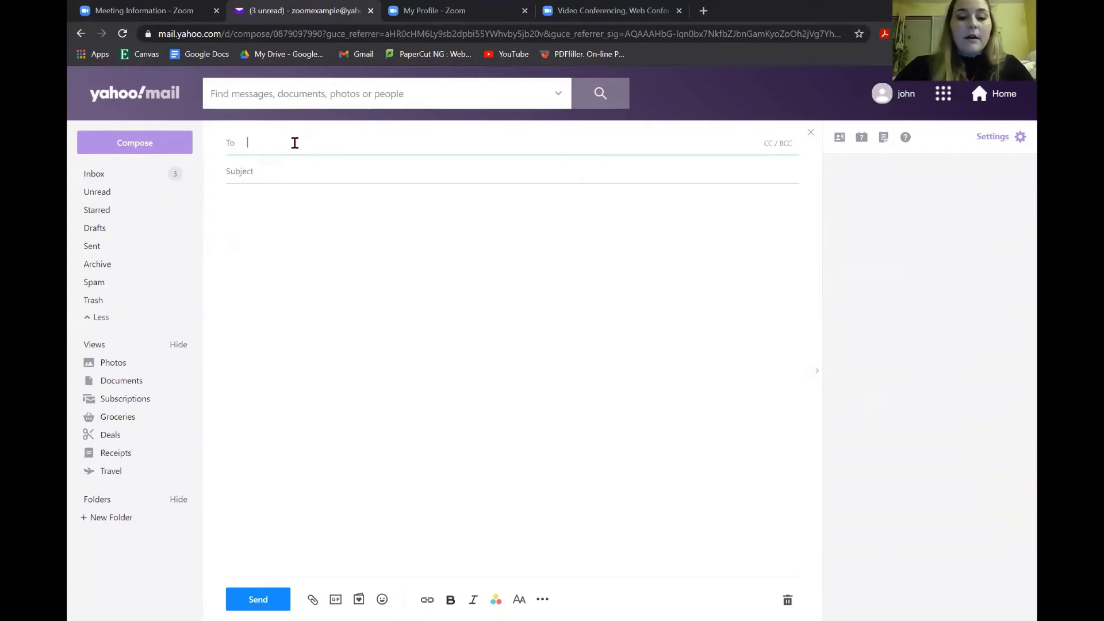
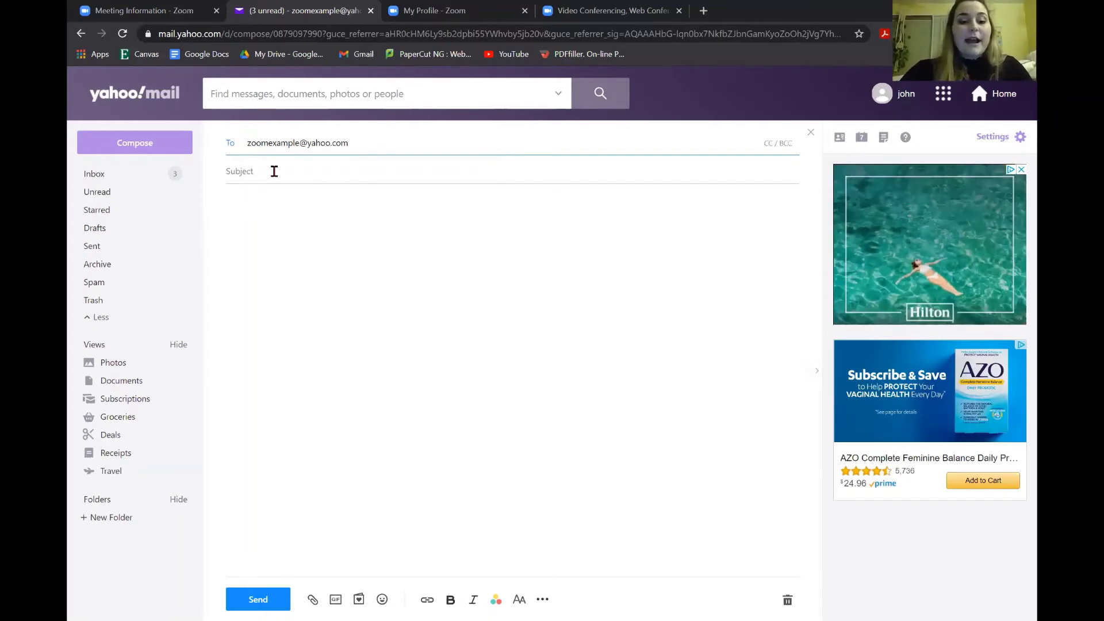
{"action": "left_click", "coordinate": [274, 171]}
{"action": "type", "text": "Zoom M"}
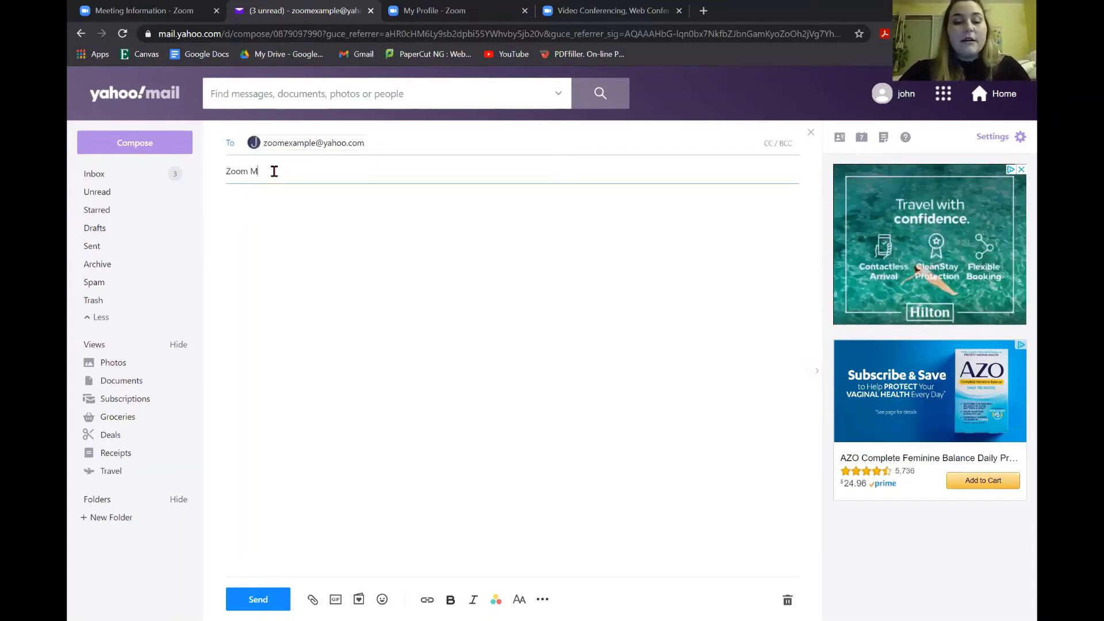
{"action": "type", "text": "eeting"}
{"action": "left_click", "coordinate": [254, 208]}
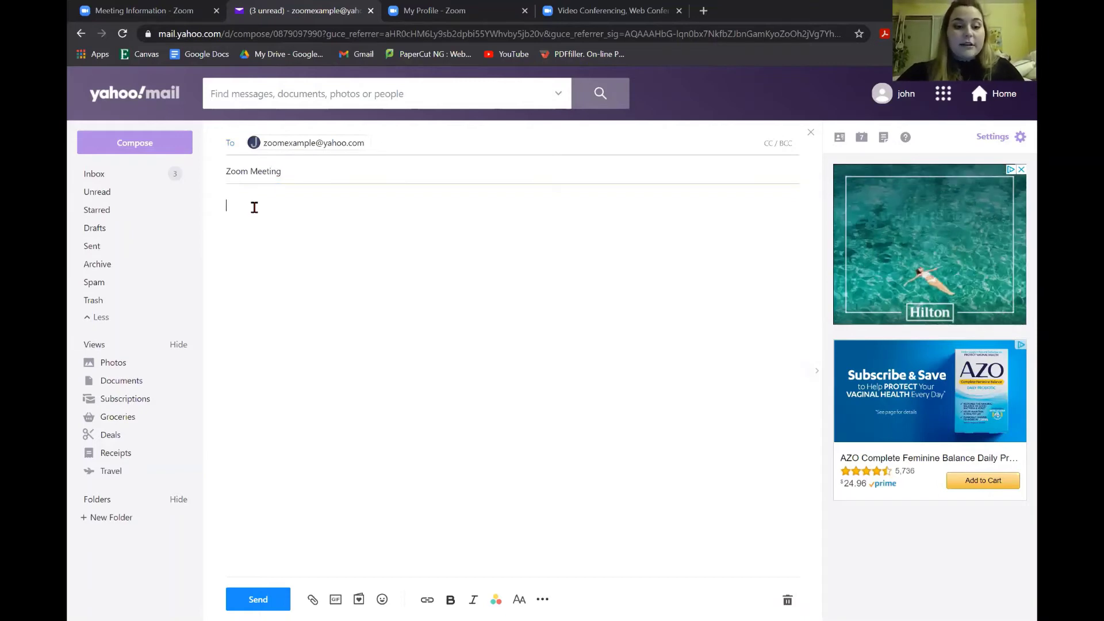
{"action": "key", "text": "ctrl+v"}
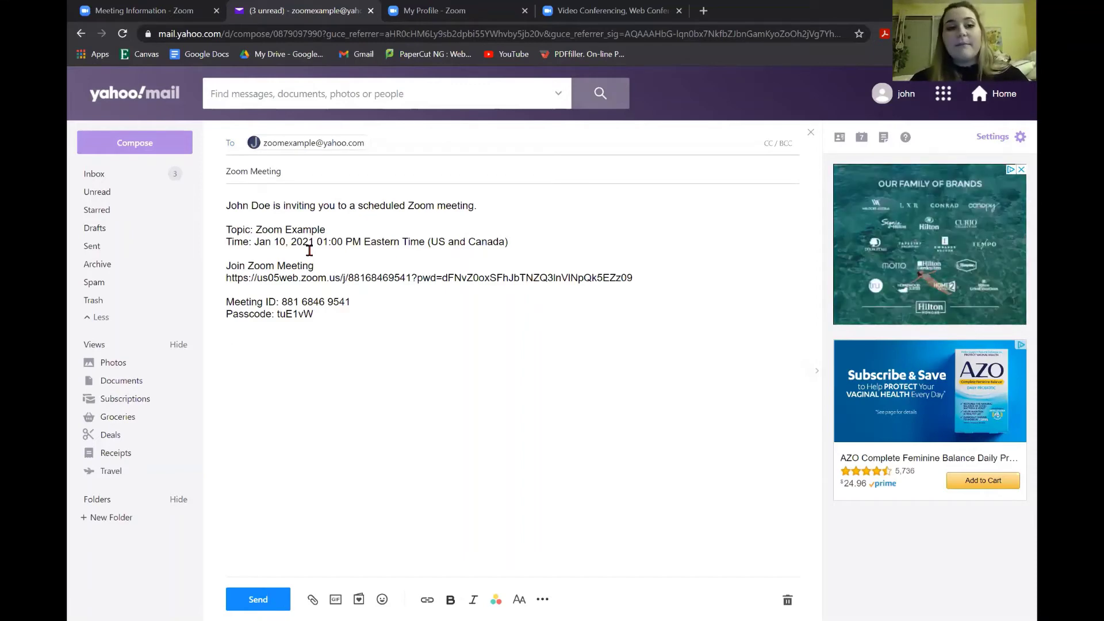
{"action": "right_click", "coordinate": [335, 292]}
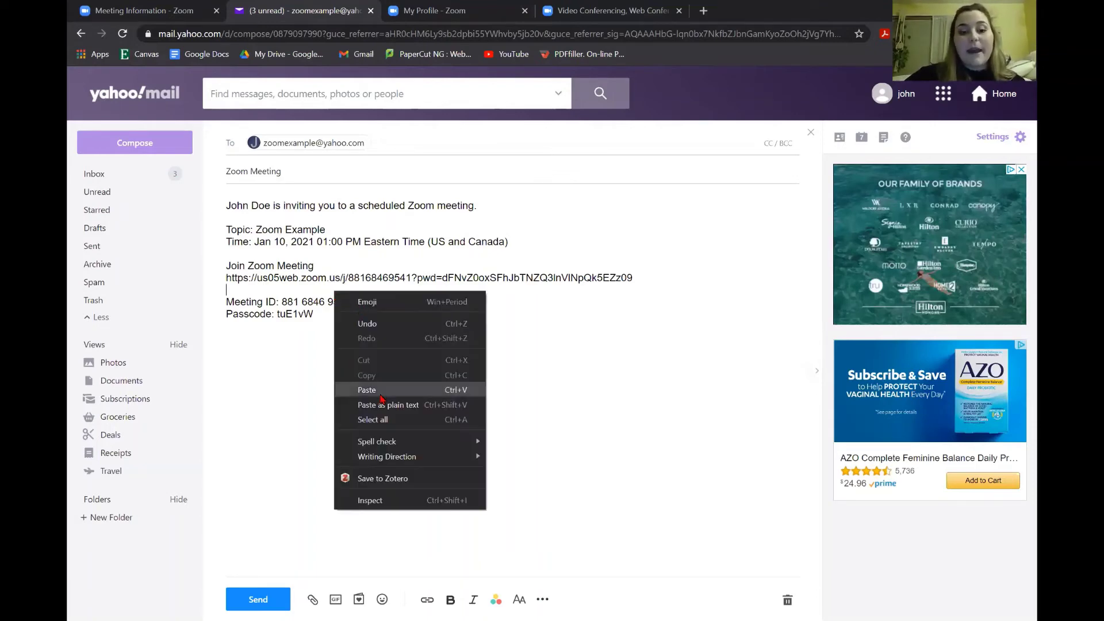
{"action": "left_click", "coordinate": [226, 338]}
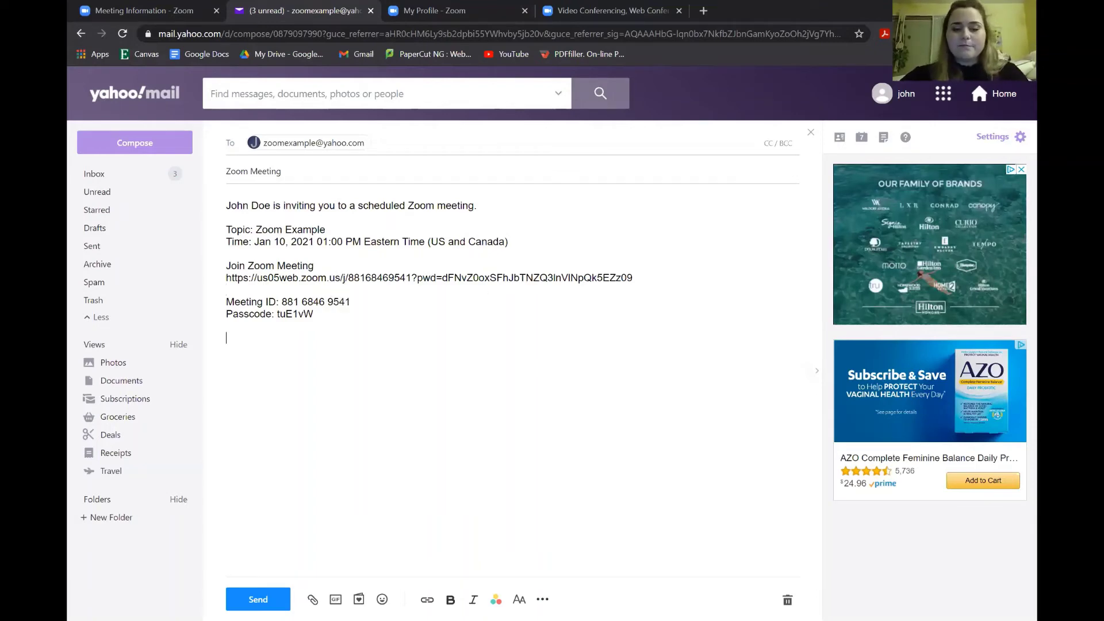
{"action": "left_click", "coordinate": [258, 600]}
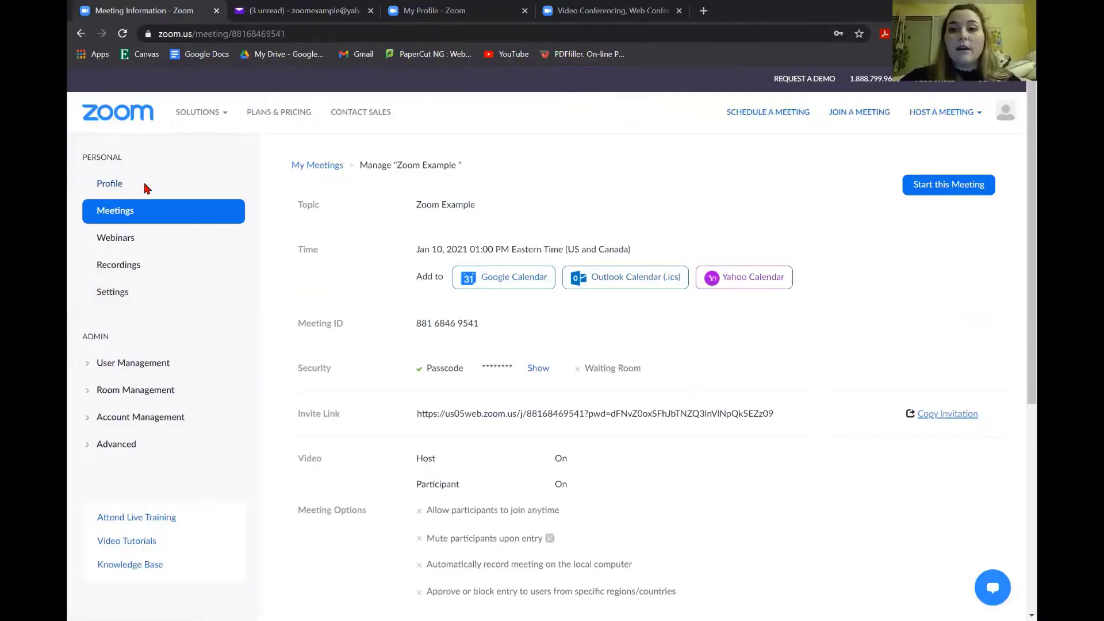
Return via Profile to the Meetings list and start the Zoom Example meeting
{"action": "left_click", "coordinate": [140, 184]}
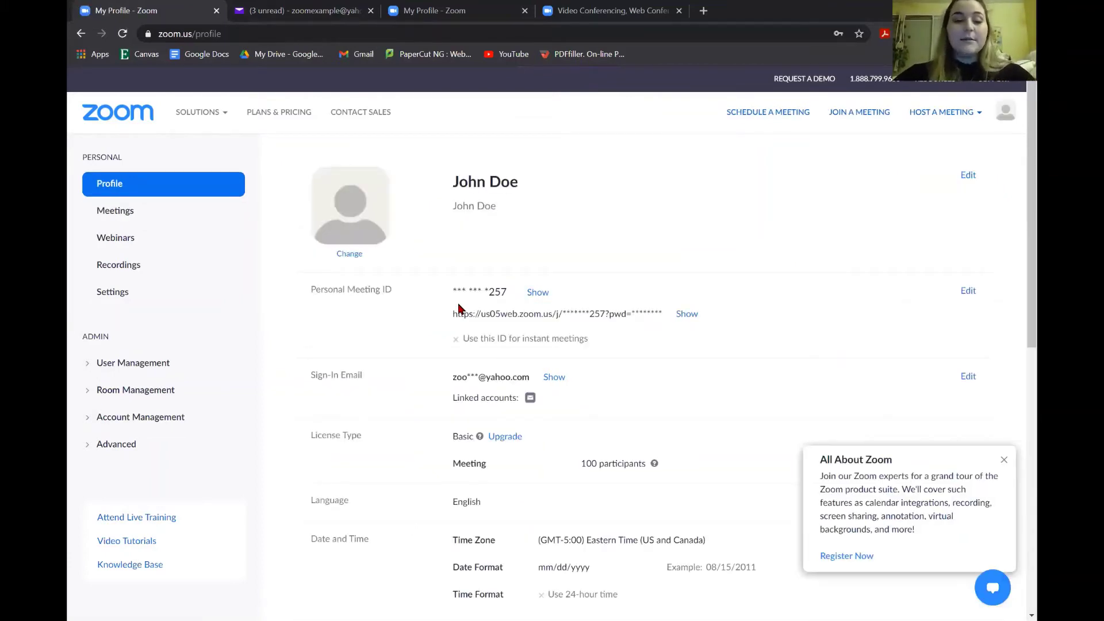
{"action": "left_click", "coordinate": [133, 212]}
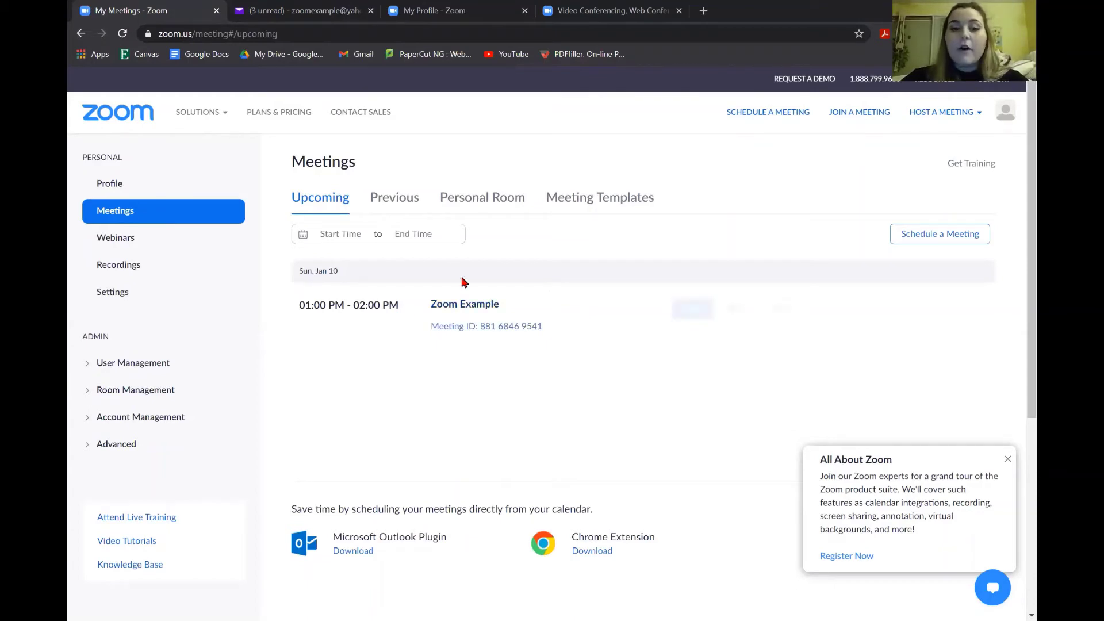
{"action": "mouse_move", "coordinate": [660, 289]}
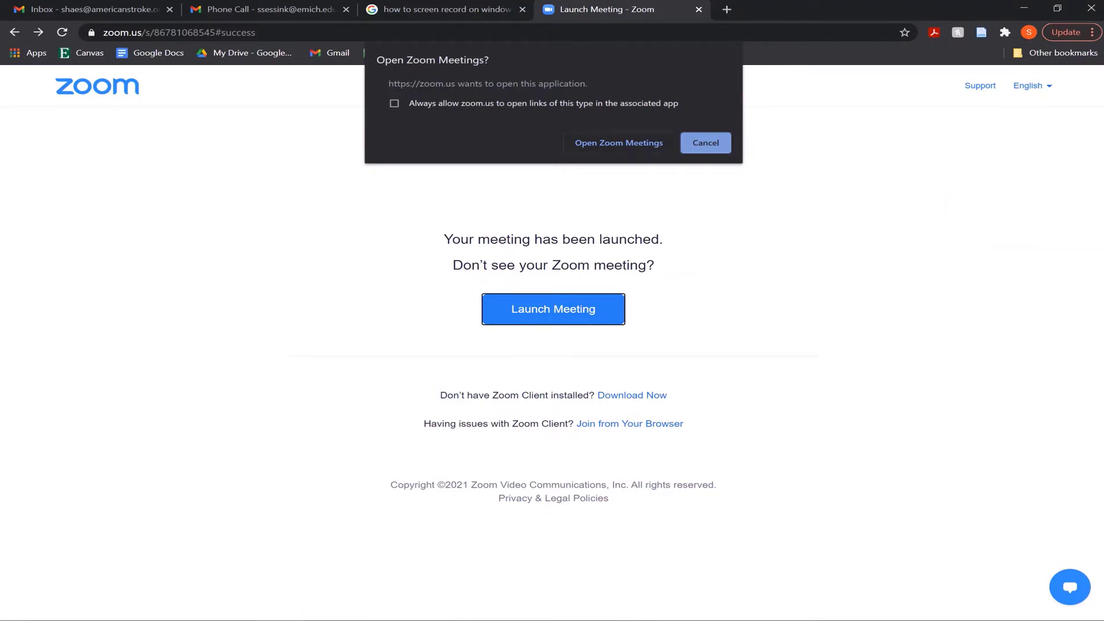
Open the meeting in the Zoom desktop app, maximize its window, and start the host's video
{"action": "left_click", "coordinate": [619, 143]}
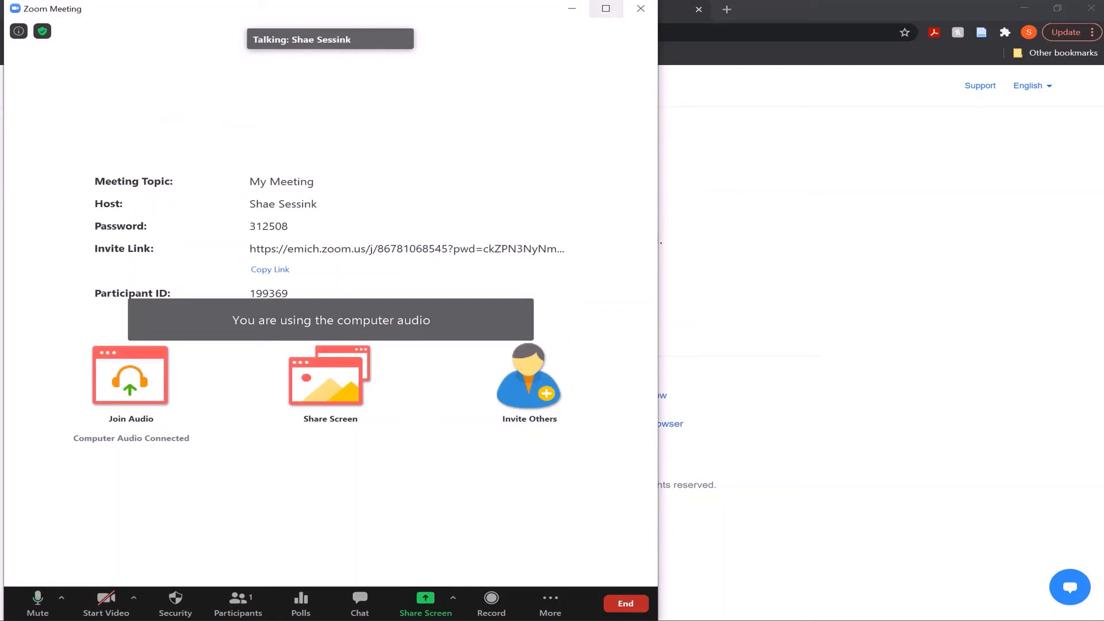
{"action": "left_click", "coordinate": [606, 8]}
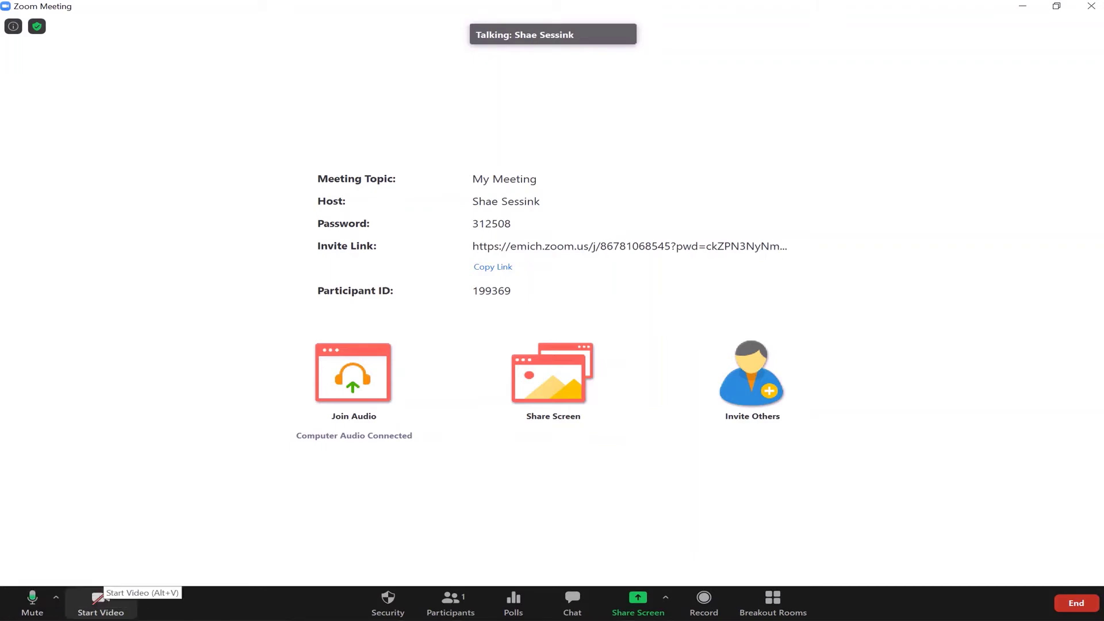
{"action": "left_click", "coordinate": [99, 601]}
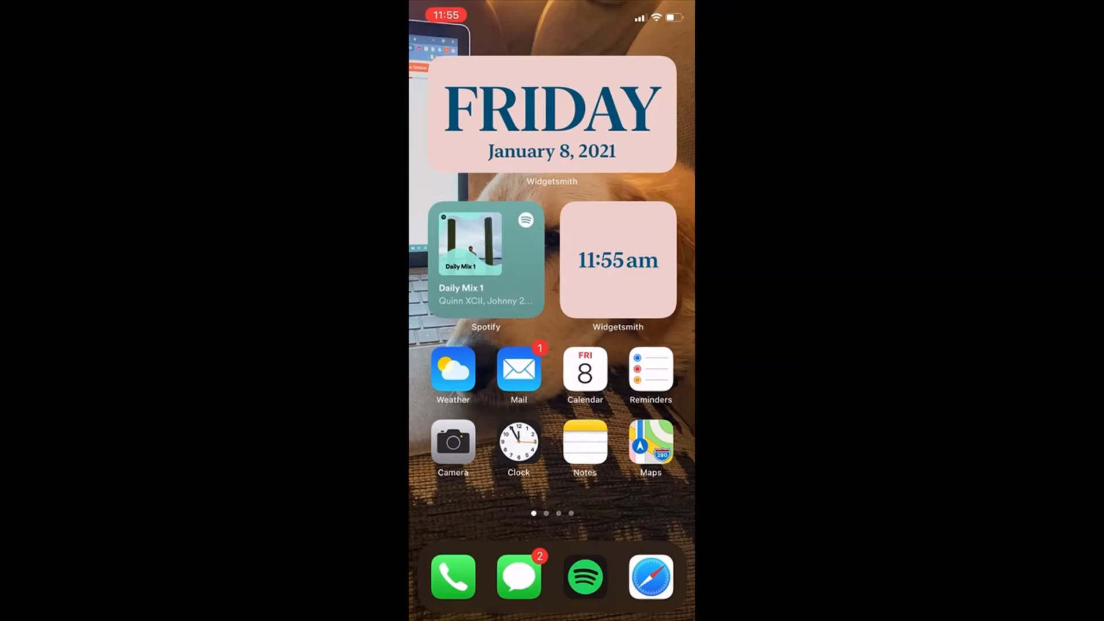
Open the Phone app from the iPhone dock
{"action": "left_click", "coordinate": [453, 577]}
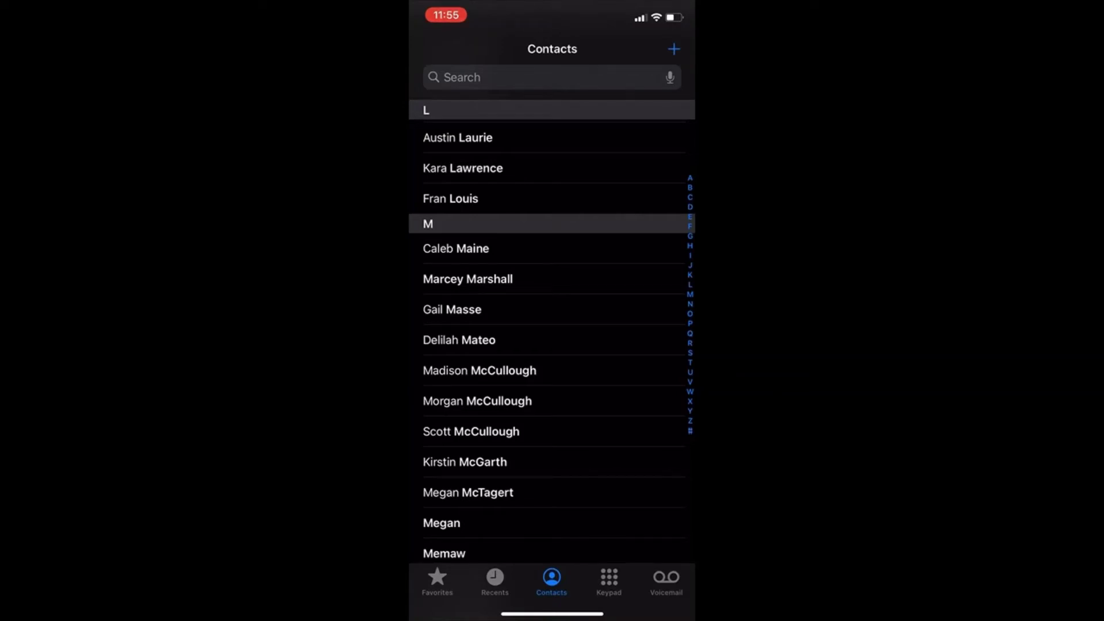
Search the iPhone contacts by the person's name and open the matching contact card
{"action": "scroll", "coordinate": [552, 331], "scroll_direction": "down", "scroll_amount": 4}
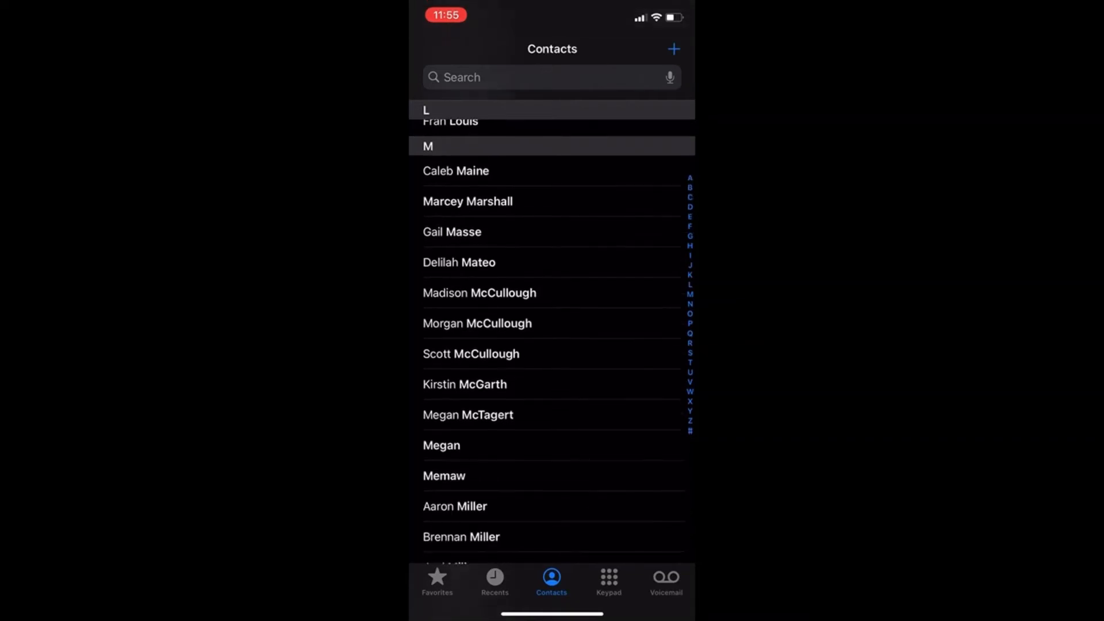
{"action": "scroll", "coordinate": [553, 342], "scroll_direction": "down", "scroll_amount": 4}
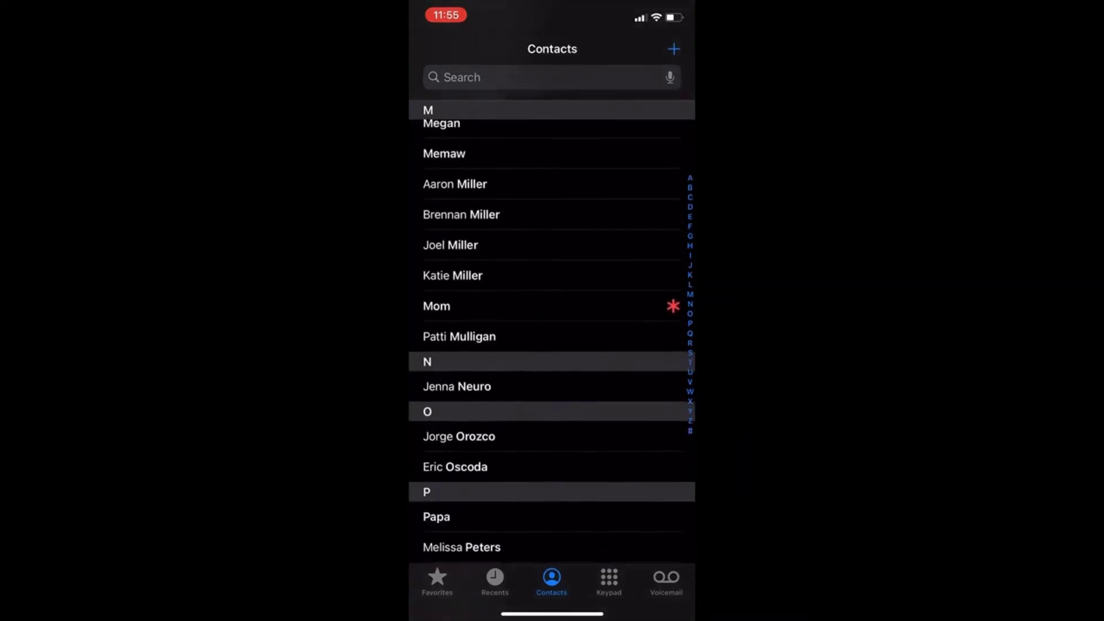
{"action": "scroll", "coordinate": [552, 342], "scroll_direction": "up", "scroll_amount": 4}
{"action": "scroll", "coordinate": [552, 331], "scroll_direction": "up", "scroll_amount": 5}
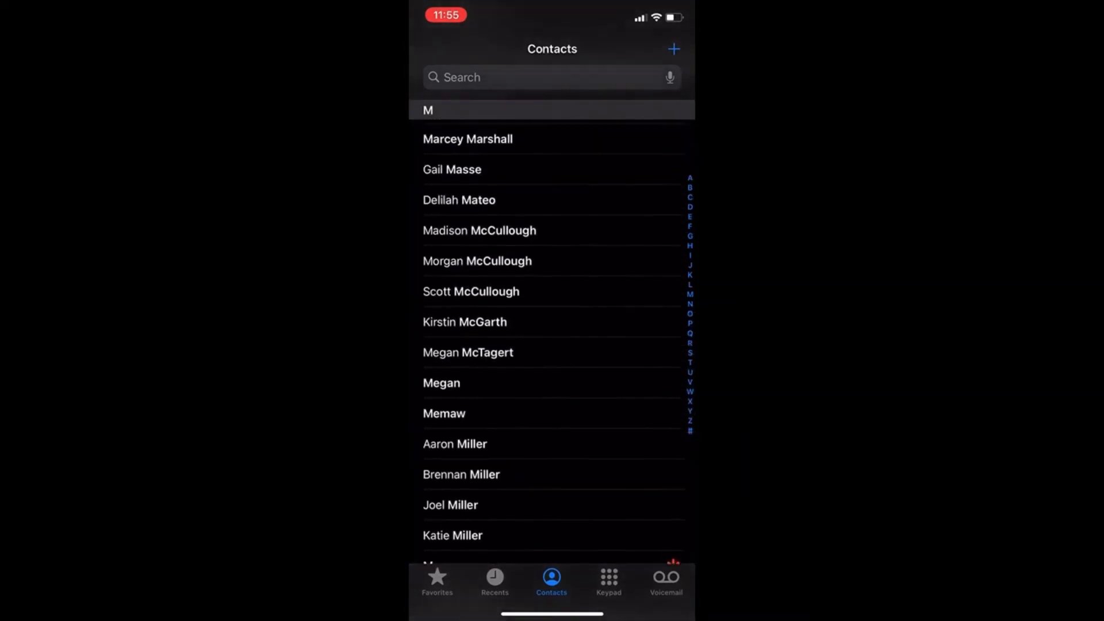
{"action": "scroll", "coordinate": [552, 330], "scroll_direction": "up", "scroll_amount": 3}
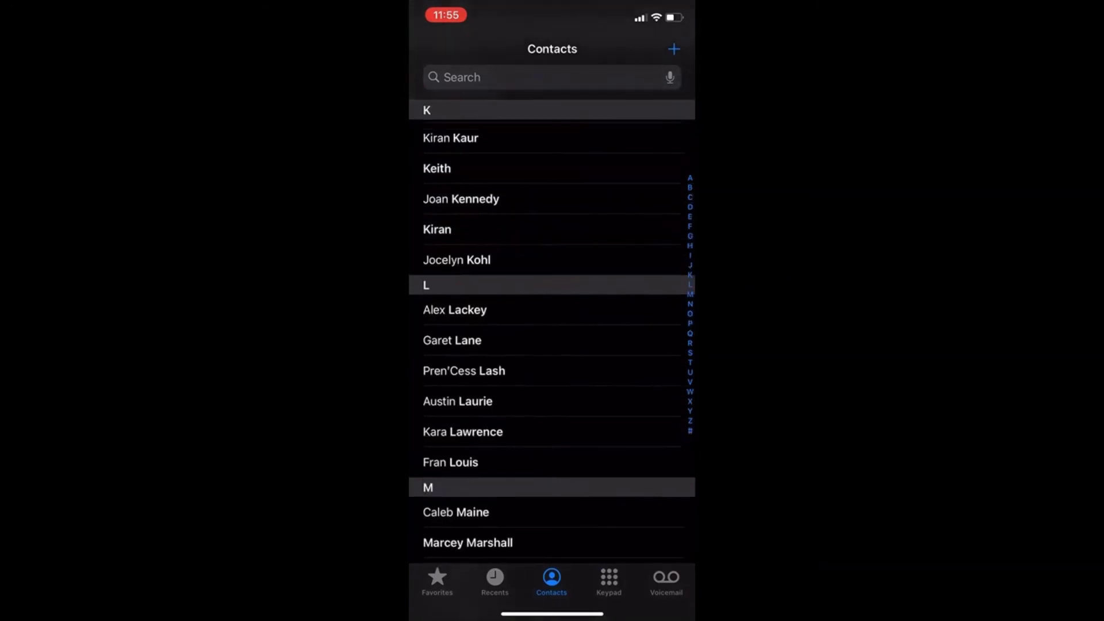
{"action": "left_click", "coordinate": [462, 77]}
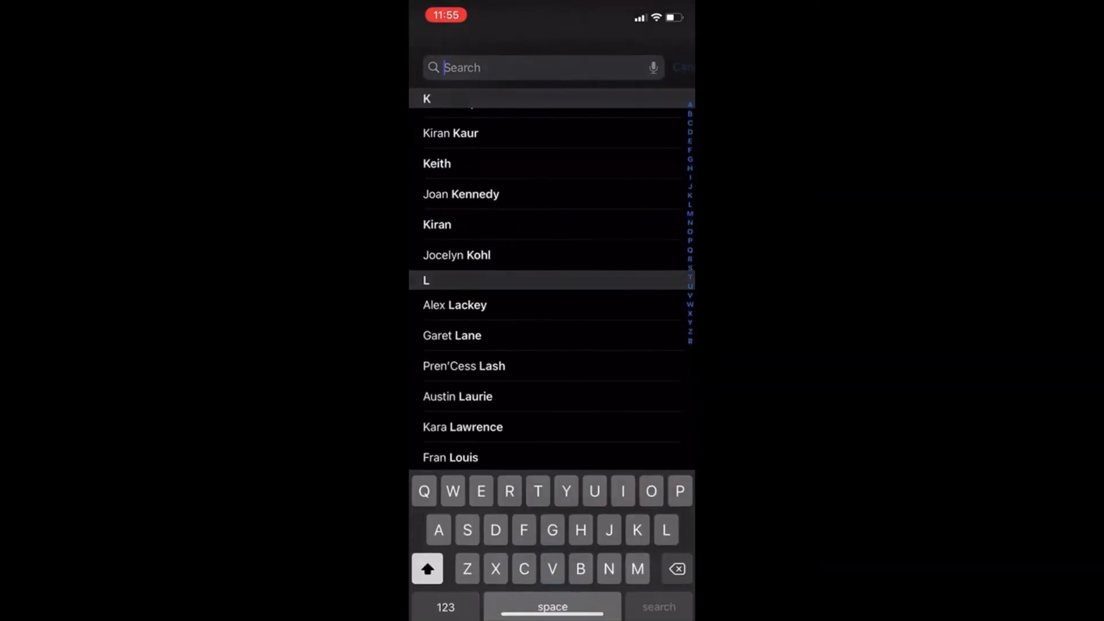
{"action": "type", "text": "Madi"}
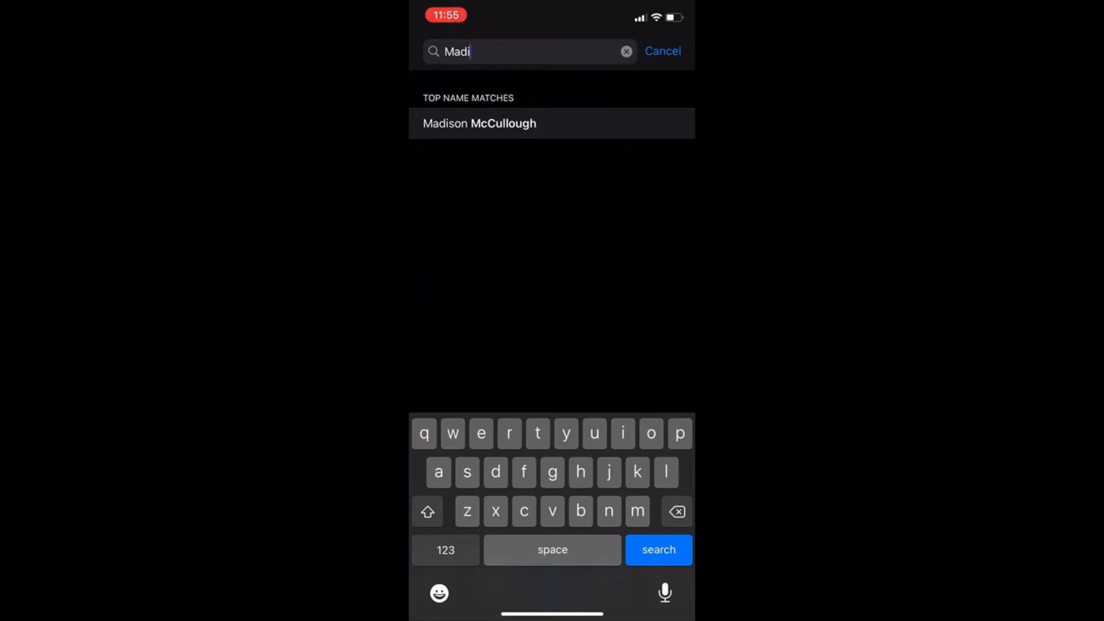
{"action": "left_click", "coordinate": [480, 123]}
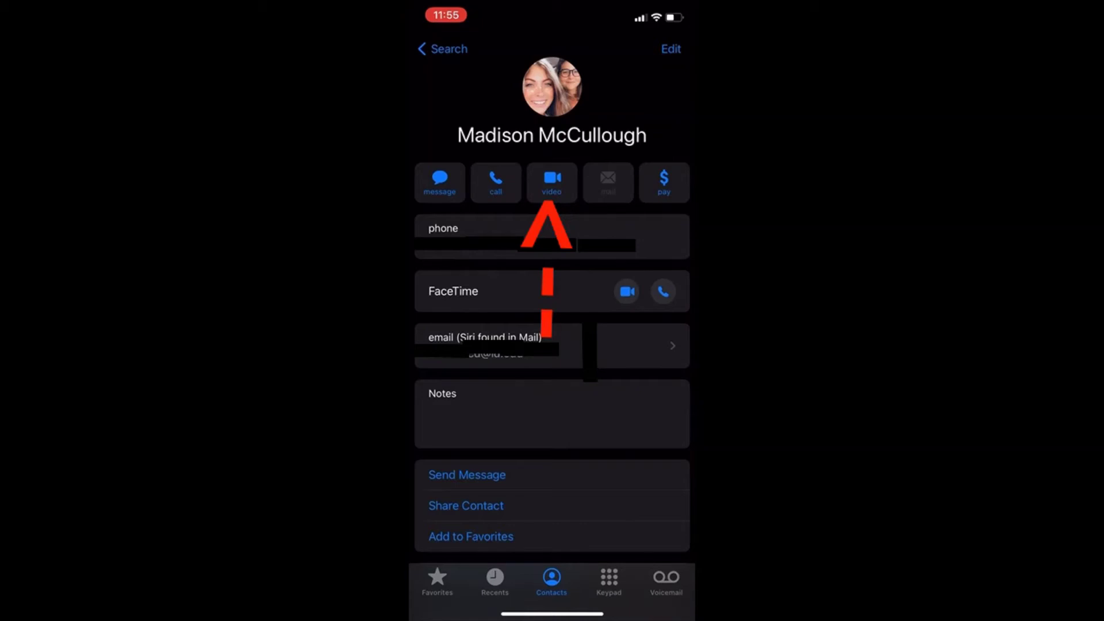
Place a FaceTime video call from the contact's card
{"action": "left_click", "coordinate": [552, 183]}
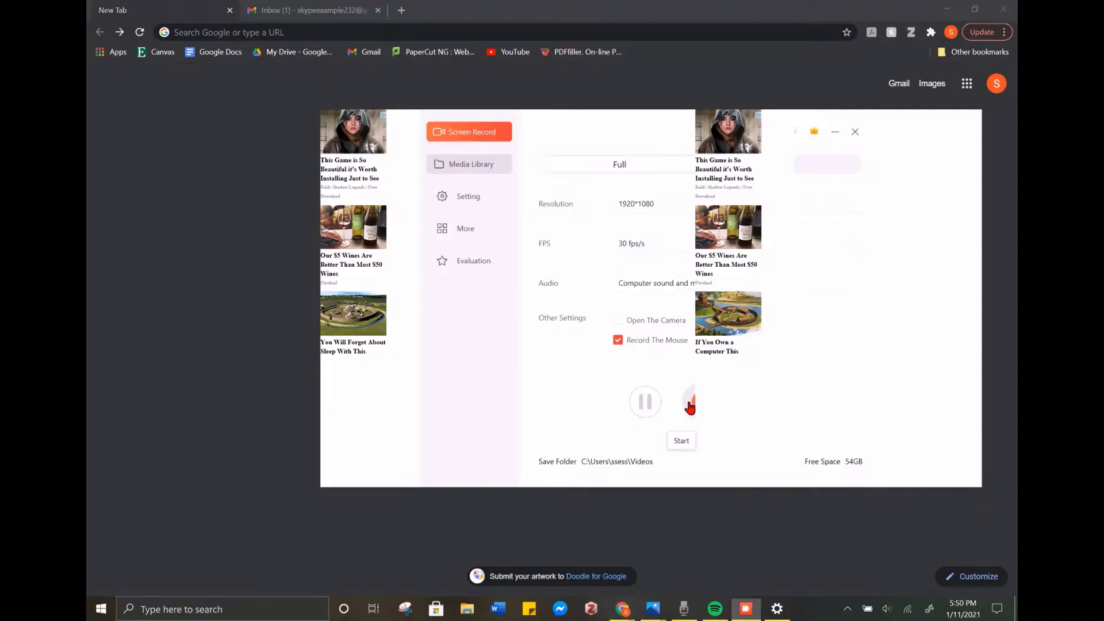
Close the dialog covering Chrome to reveal the blank New Tab page
{"action": "left_click", "coordinate": [690, 407]}
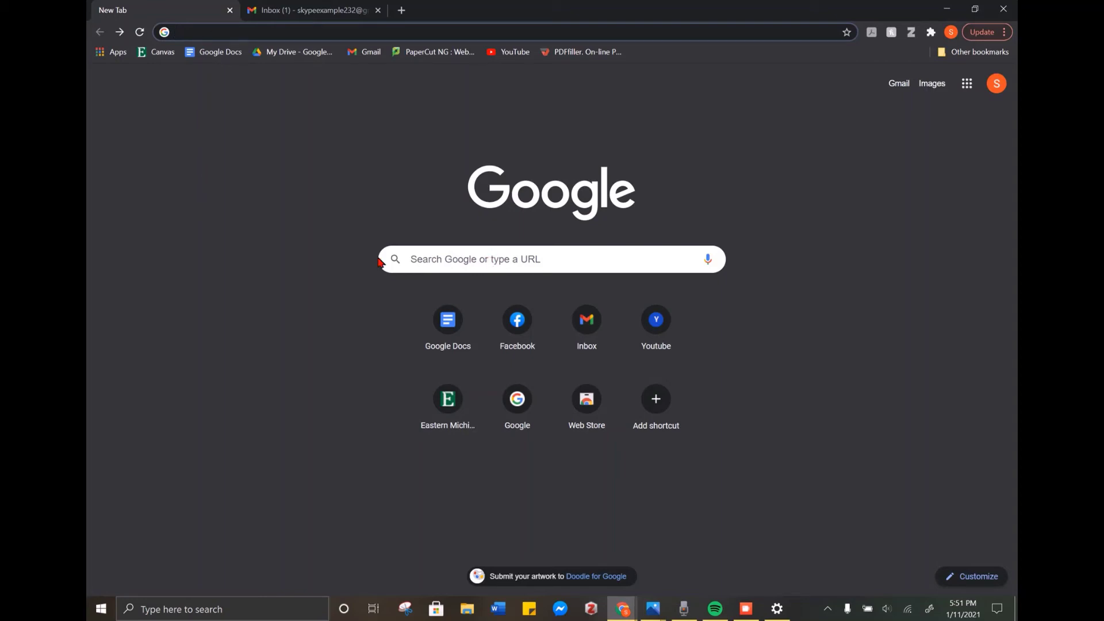
Load skype.com and generate a free Meet Now video call meeting link
{"action": "type", "text": "sky"}
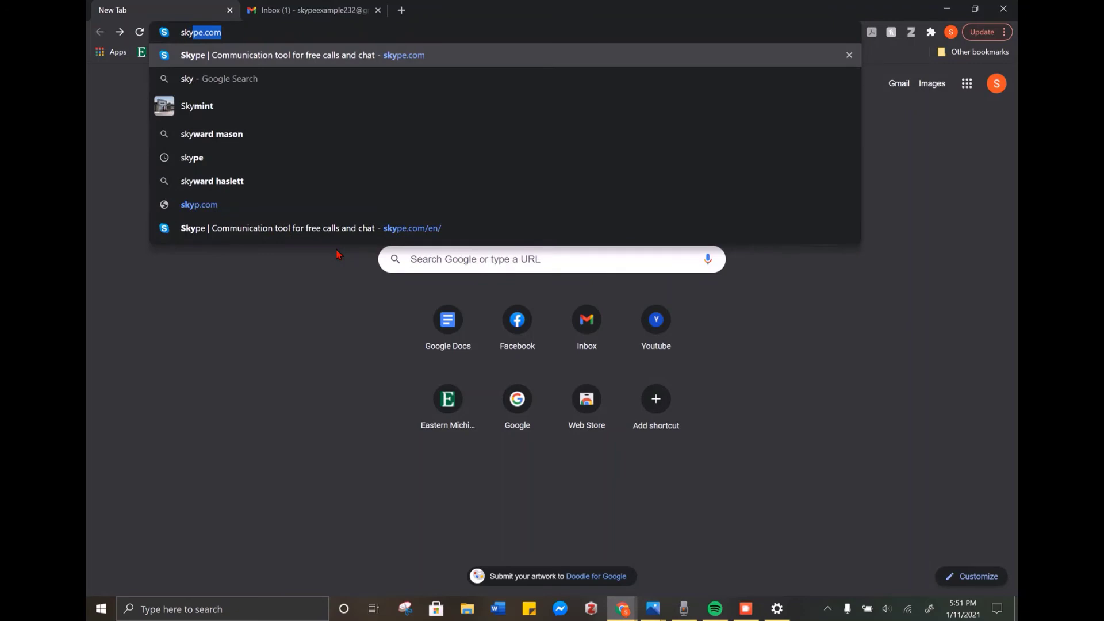
{"action": "type", "text": "pe.com"}
{"action": "key", "text": "Return"}
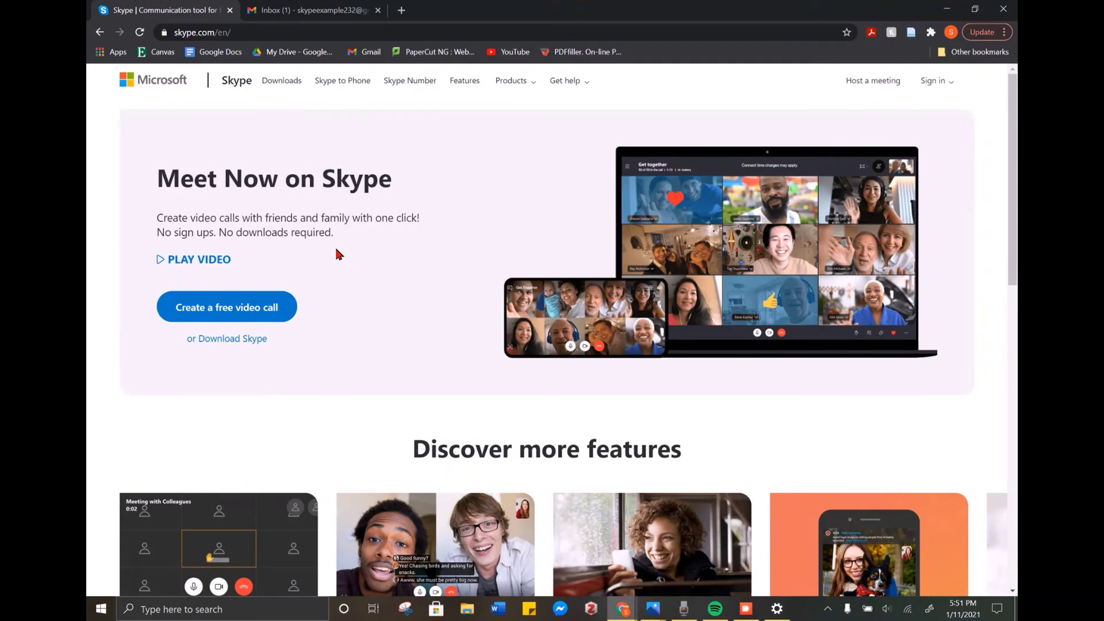
{"action": "left_click", "coordinate": [221, 308]}
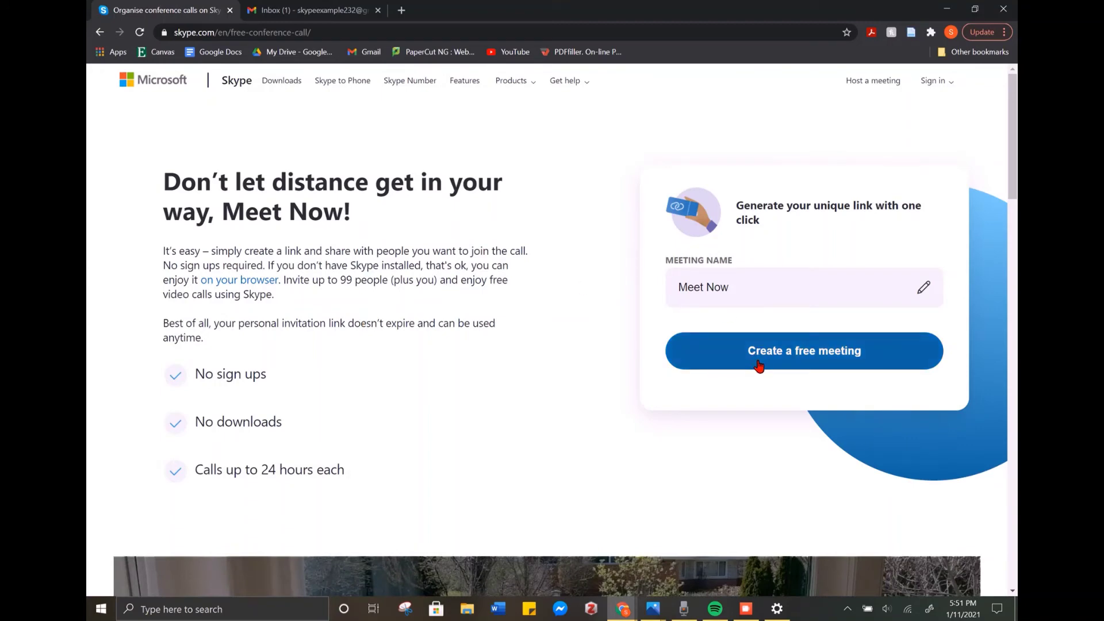
{"action": "left_click", "coordinate": [794, 361]}
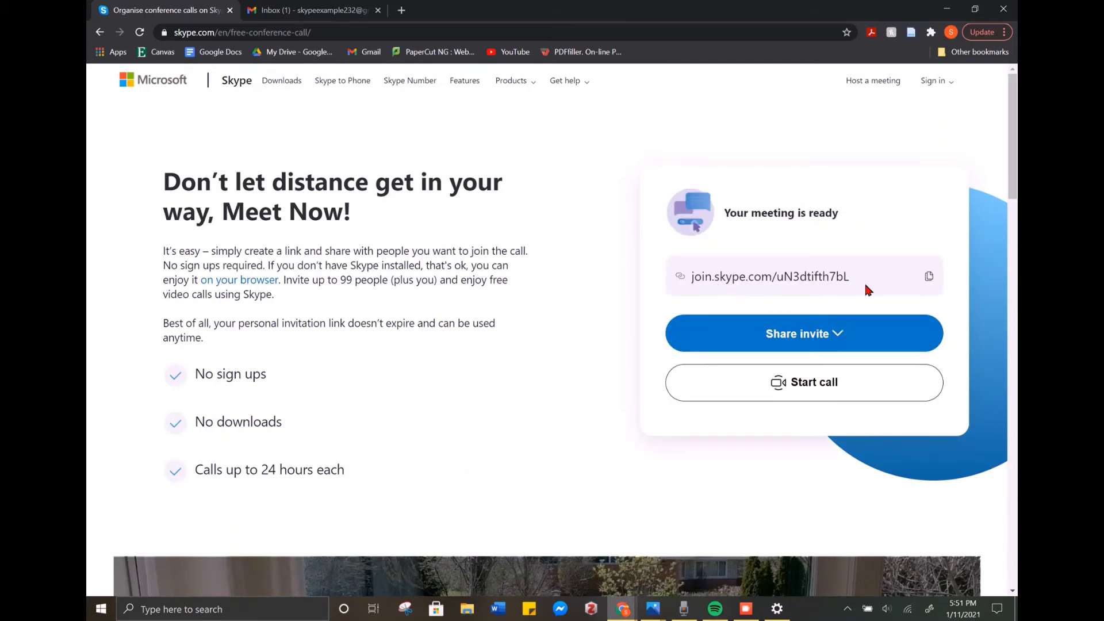
Share the Skype meeting invite through Gmail and enter the recipient's e-mail address
{"action": "left_click", "coordinate": [845, 332]}
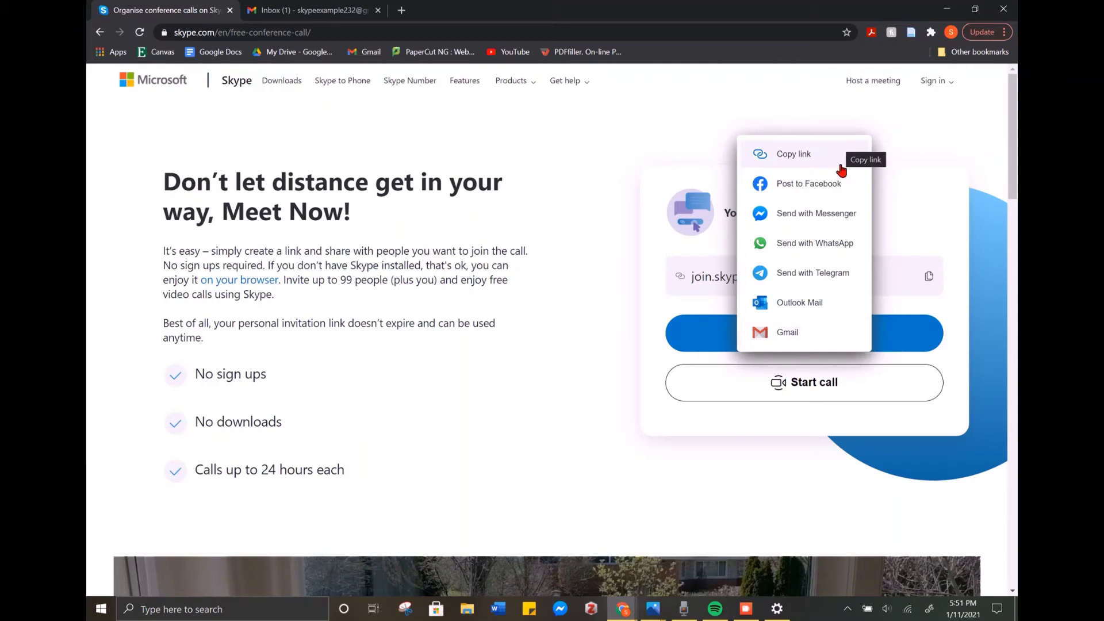
{"action": "left_click", "coordinate": [790, 333]}
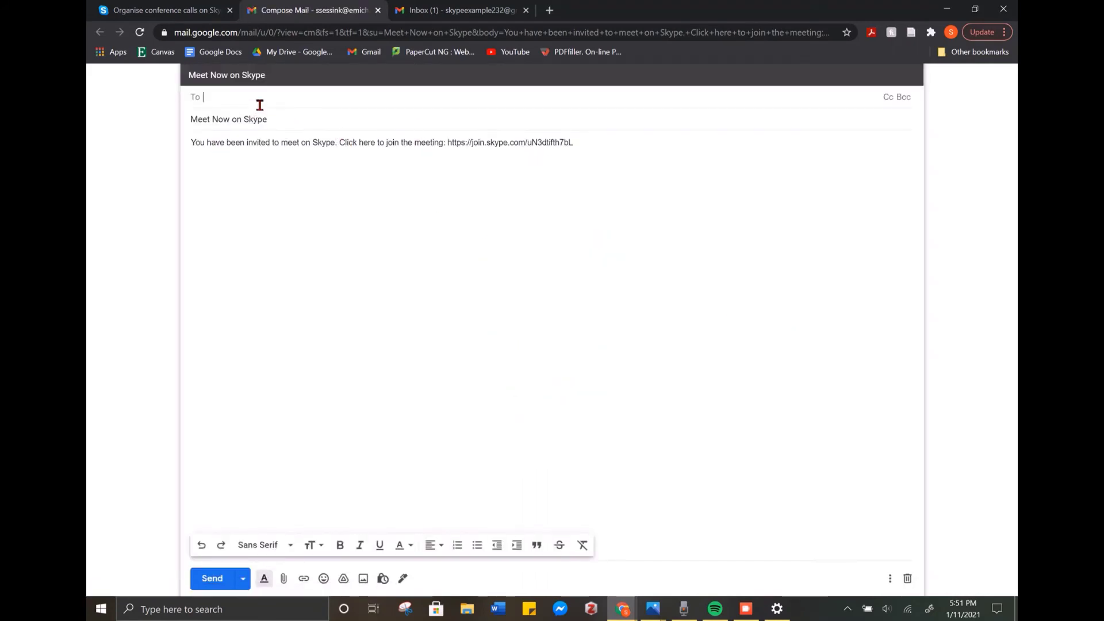
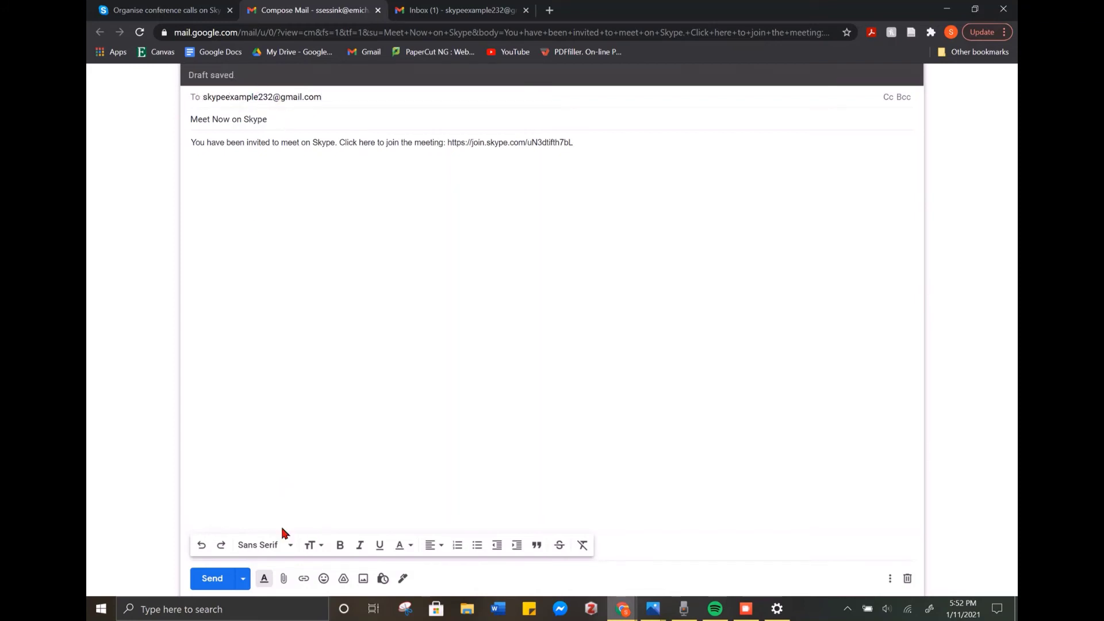
Send the Gmail invitation, then start the Skype meeting call in the Skype desktop app
{"action": "left_click", "coordinate": [214, 577]}
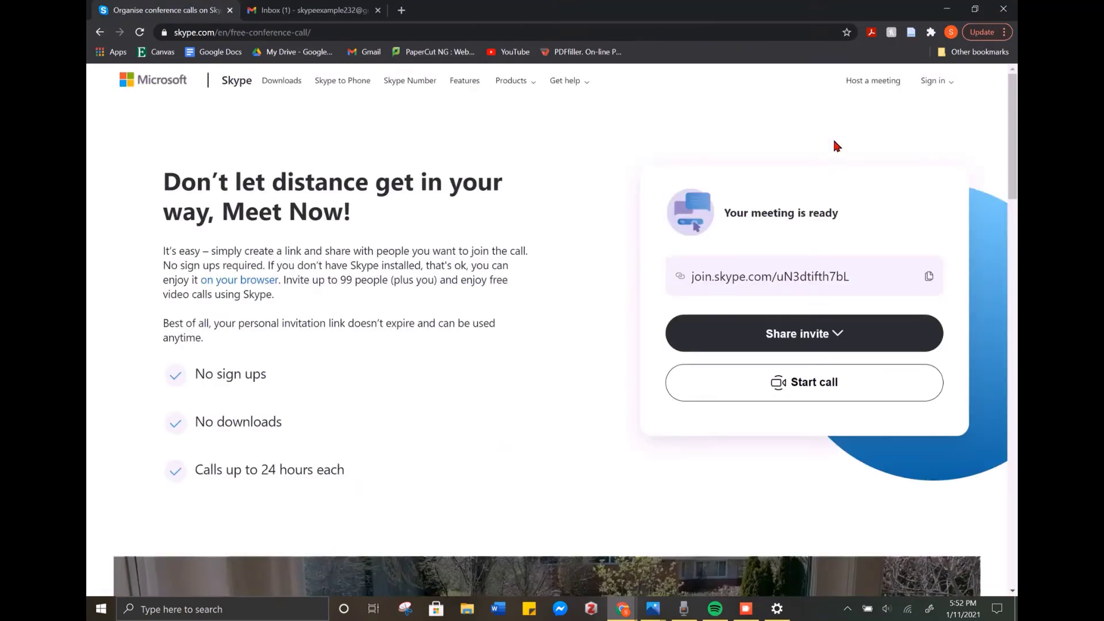
{"action": "left_click", "coordinate": [805, 383]}
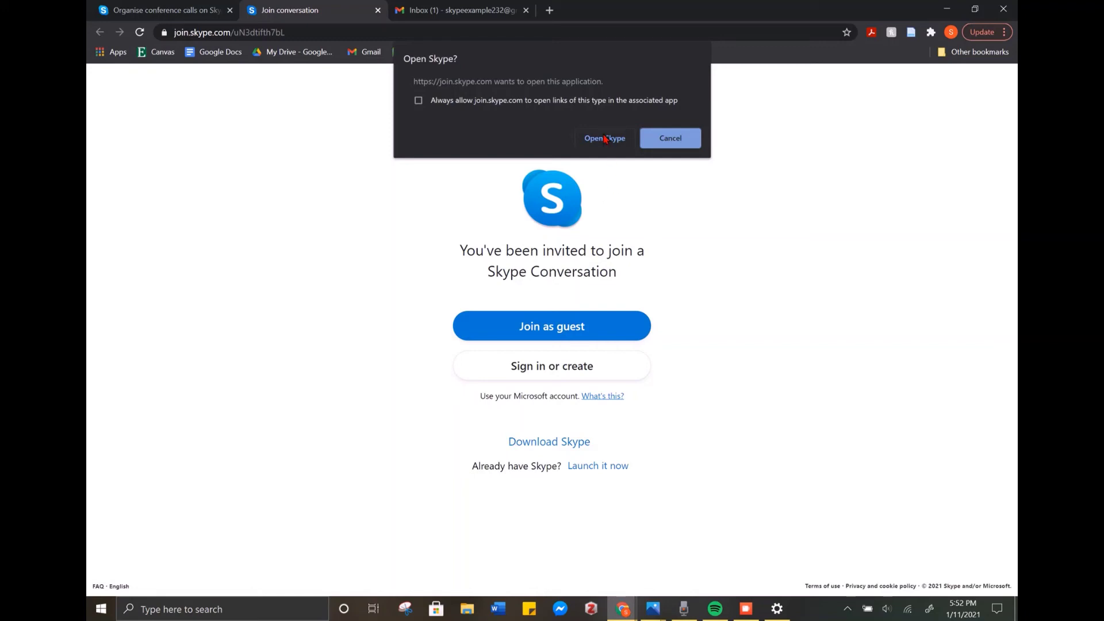
{"action": "left_click", "coordinate": [605, 138]}
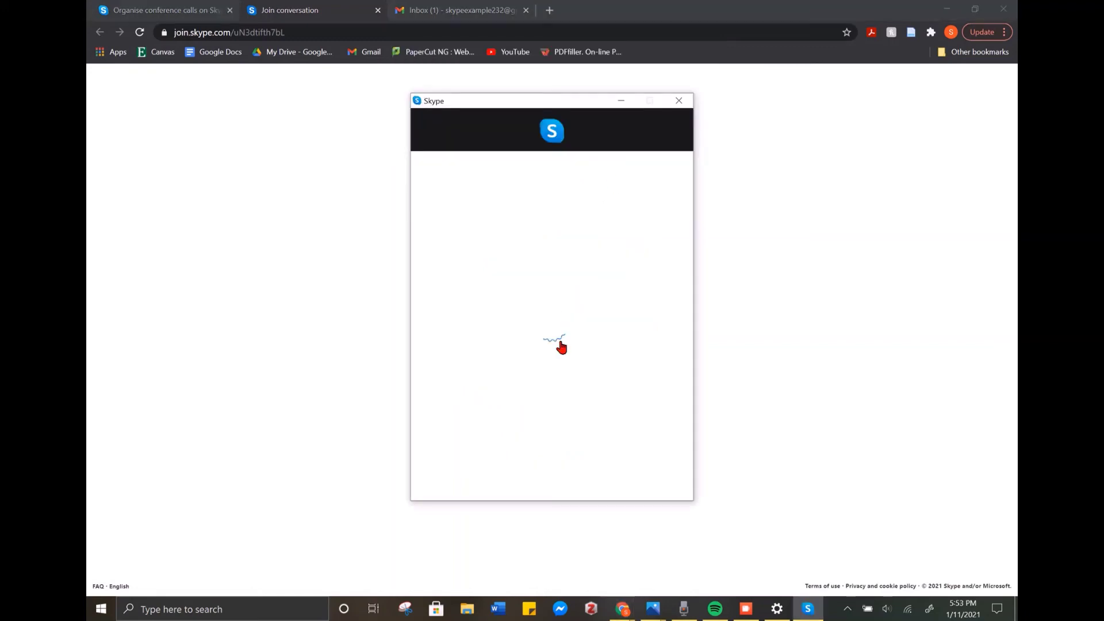